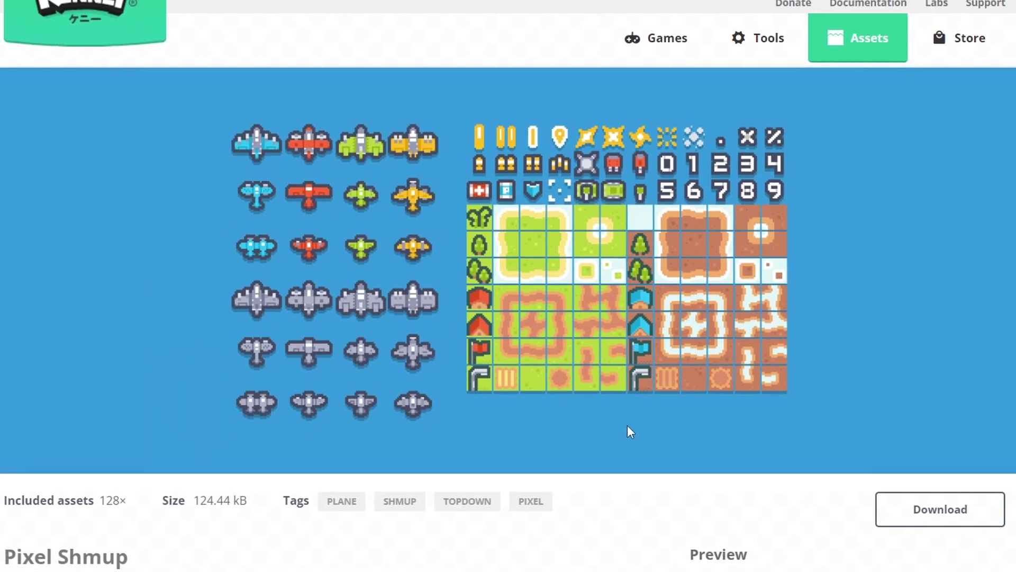
- Scroll the Pixel Shmup page and enlarge its second preview, the terrain map
scroll(629, 426, down, 5)
click(747, 262)
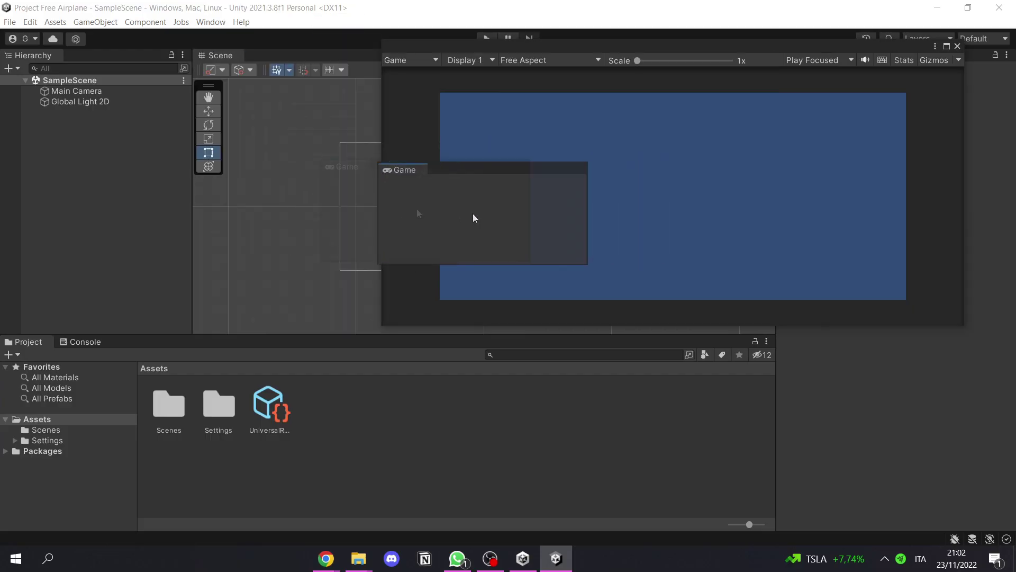
- Dock the floating Game view into the editor layout and choose the DAMAGE + upgrade
drag(417, 50, 351, 206)
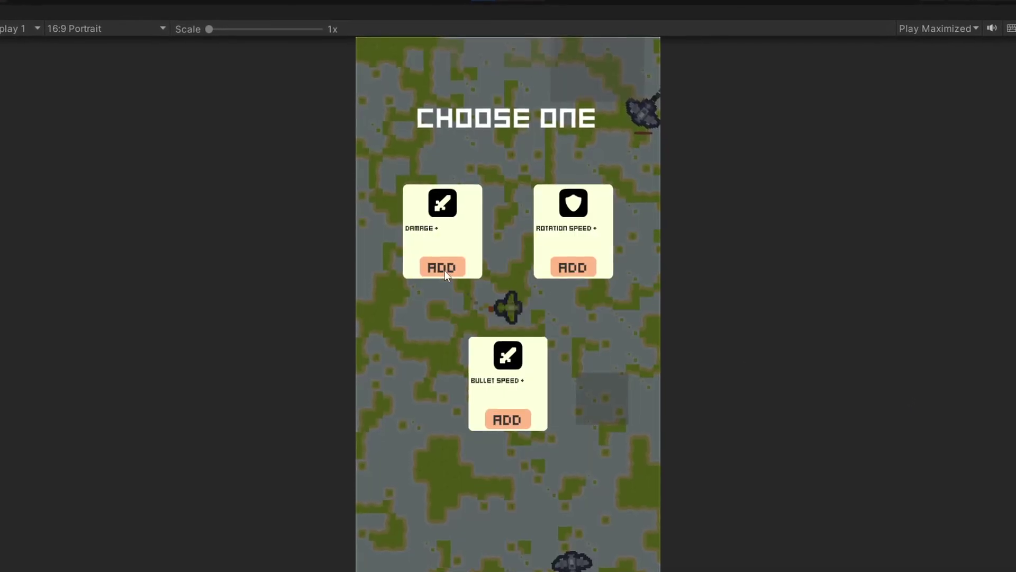
click(444, 269)
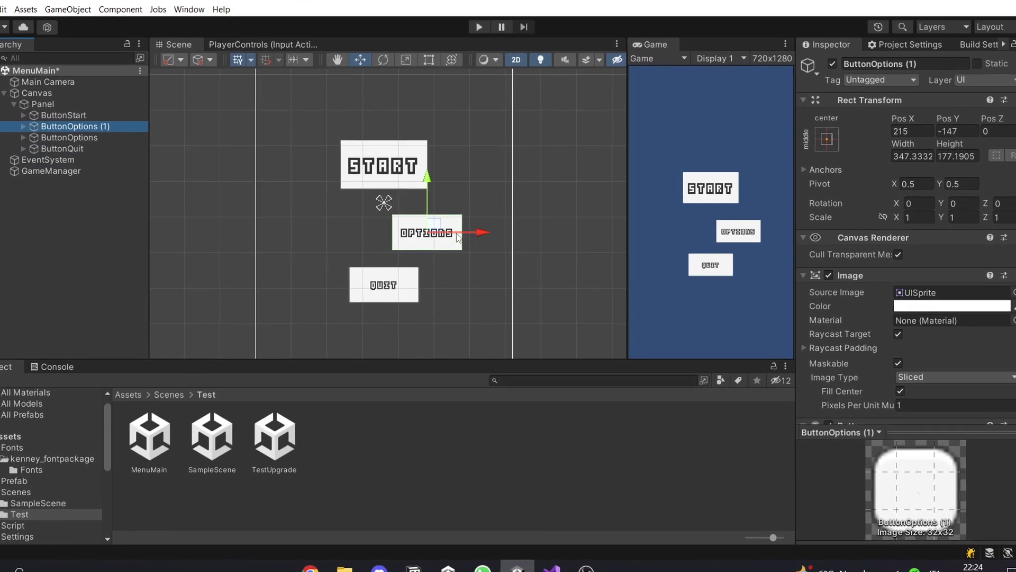
- Place the duplicate OPTIONS button beside the original and enlarge START with the Rect tool
drag(458, 237, 378, 242)
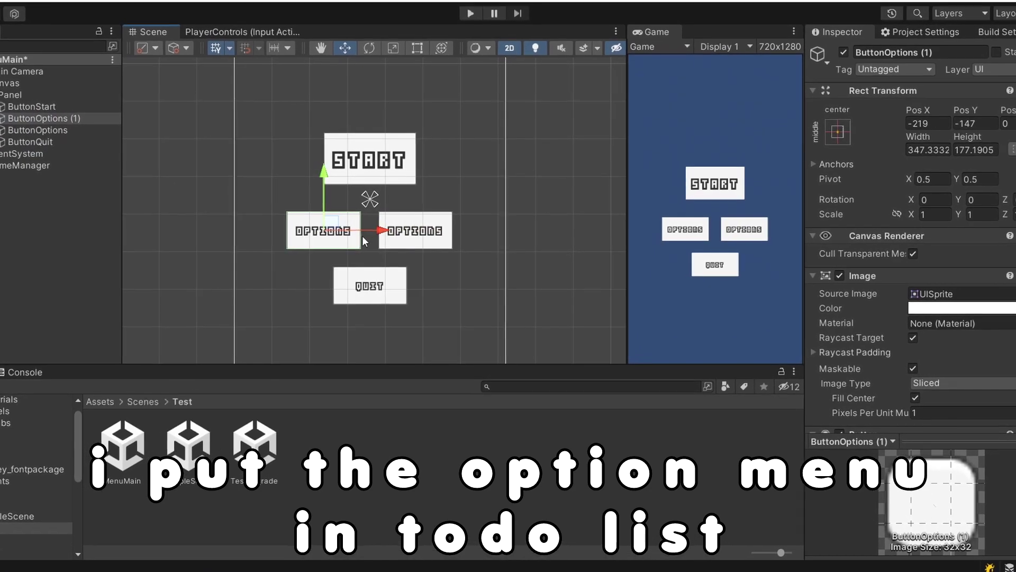
key(e)
key(t)
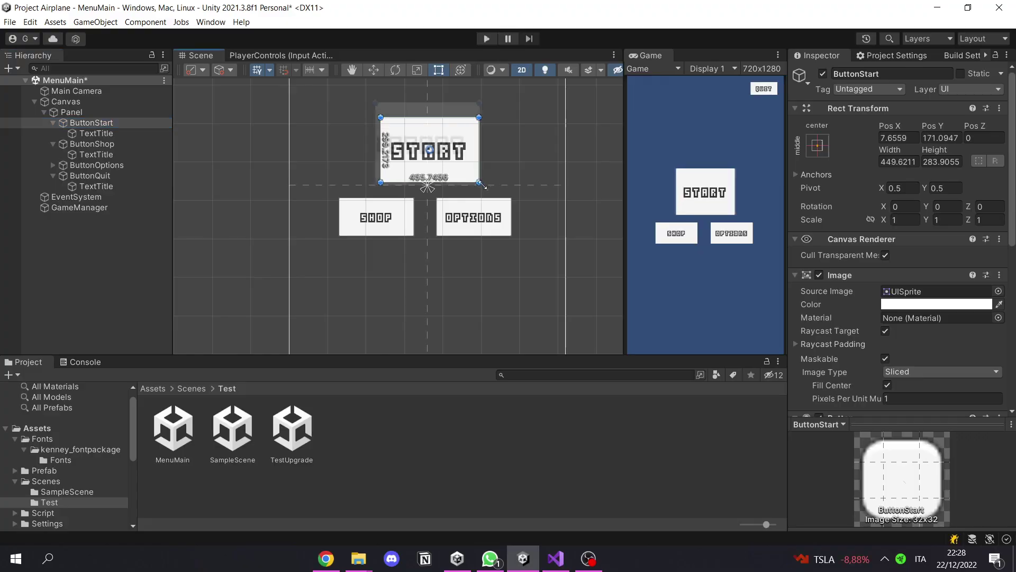
alt+drag(482, 184, 513, 189)
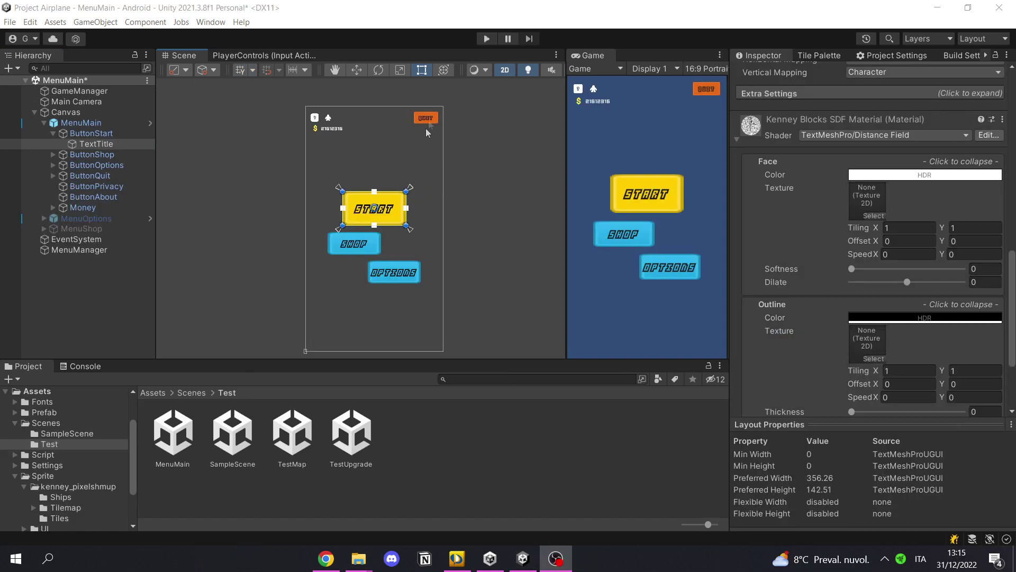
click(434, 122)
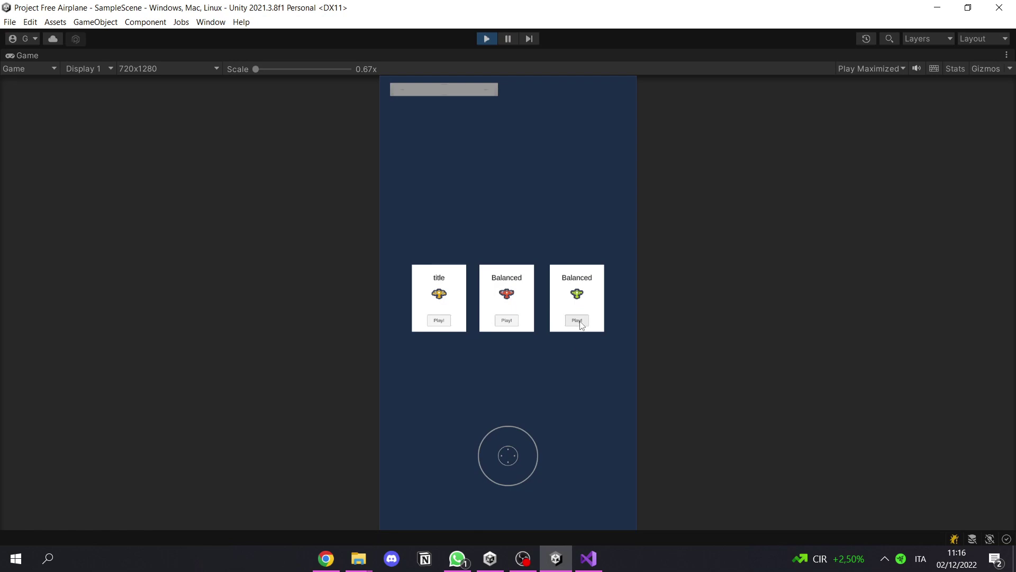
- Launch the game with the chosen plane and pick an upgrade card to resume play
click(576, 320)
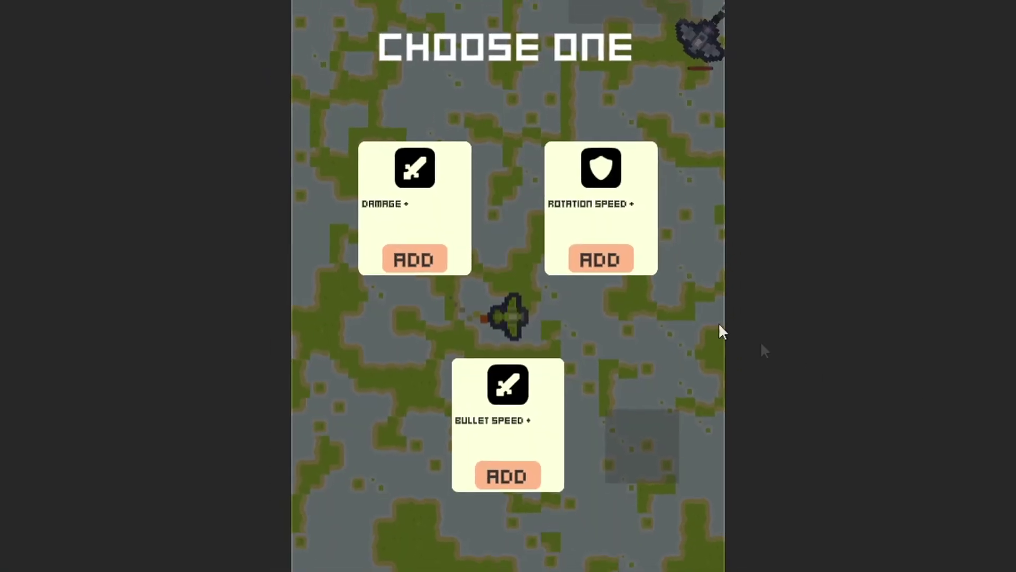
click(424, 264)
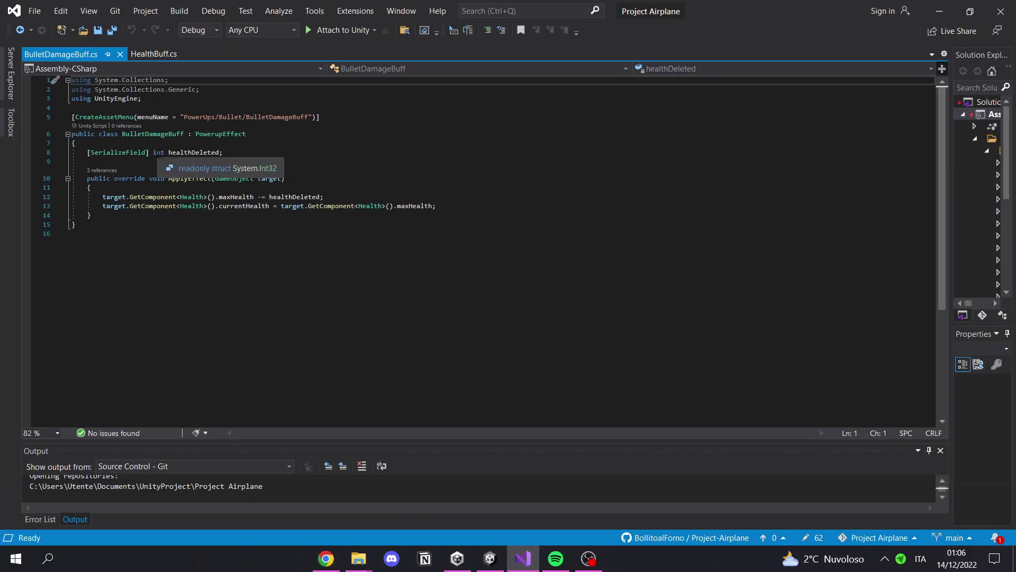
- Switch to the HealthBuff.cs script tab in Visual Studio
click(156, 54)
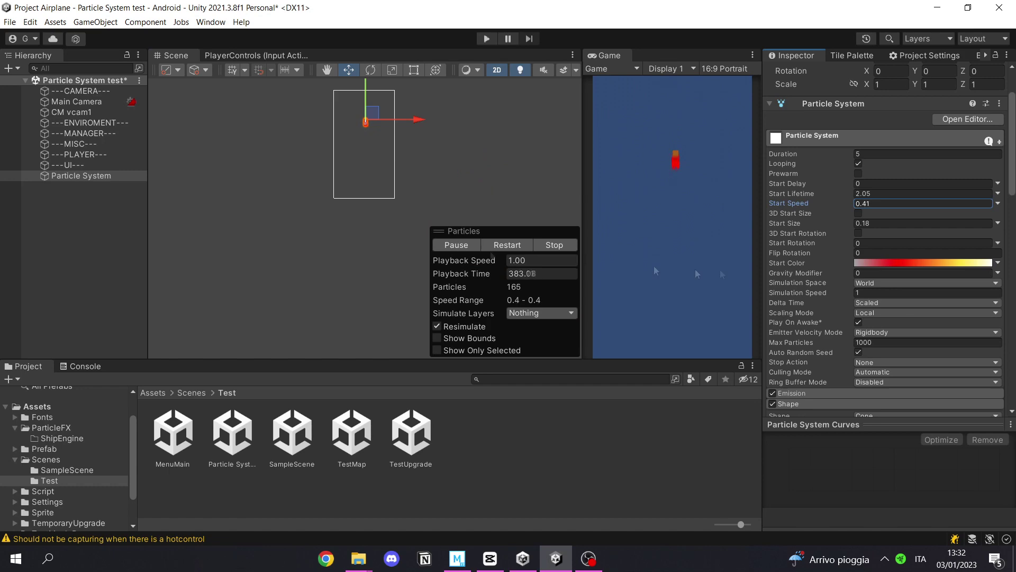
- Review the PowerUpManager's upgrade events, then select the tmapXY_0 tile map
scroll(368, 124, up, 5)
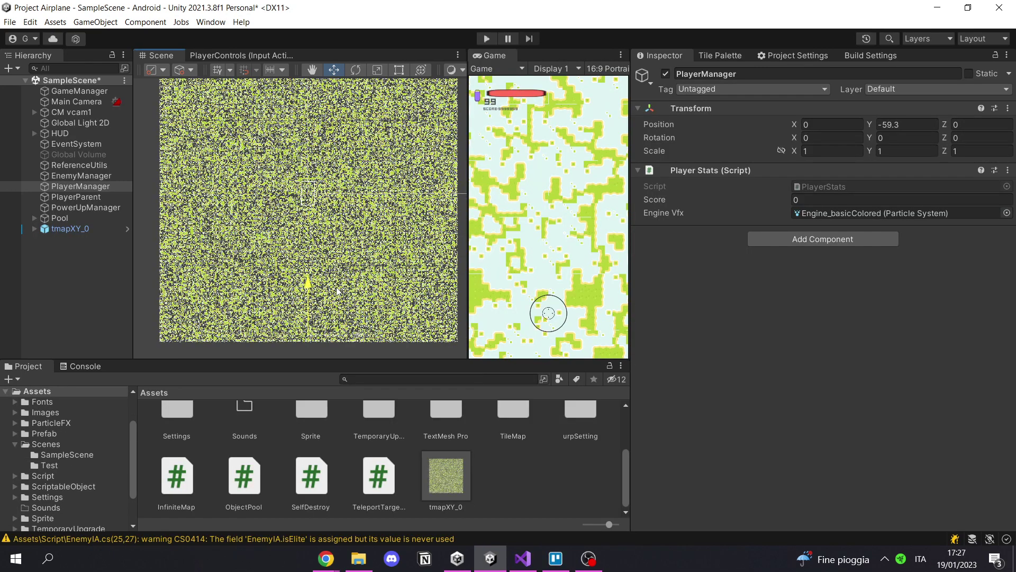
click(85, 207)
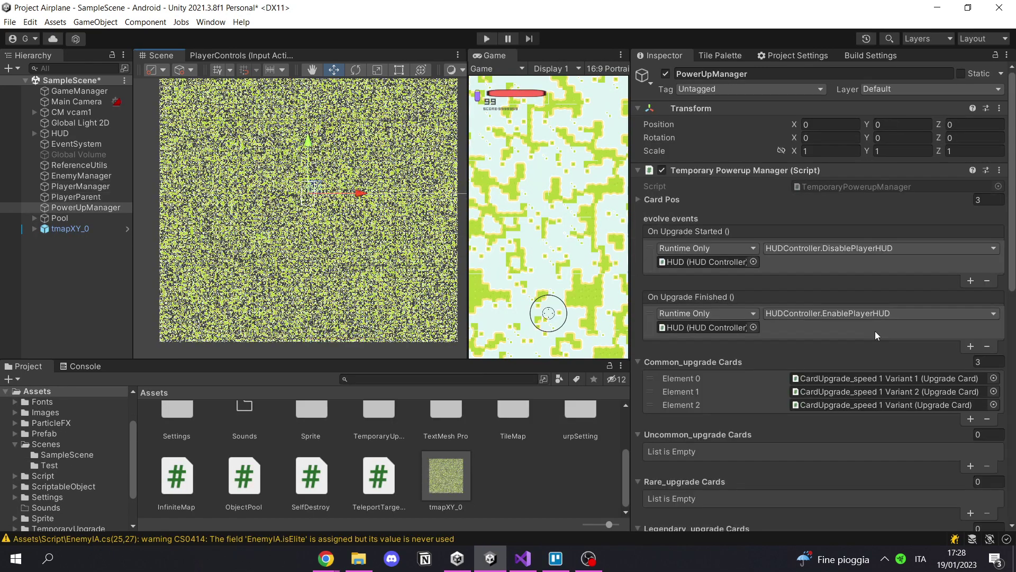
scroll(871, 330, down, 10)
click(70, 228)
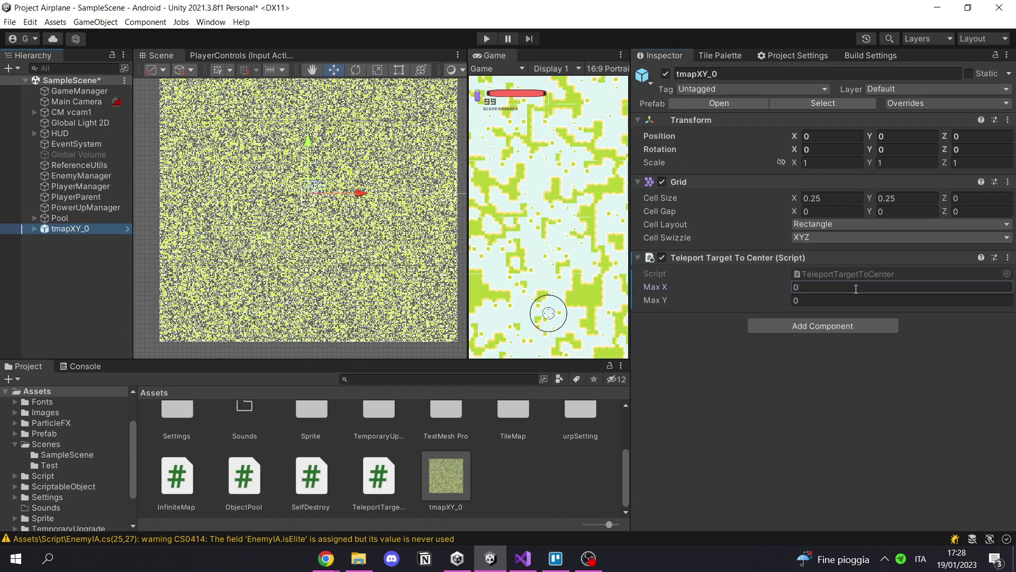
- Test-fly the plane down and back up across the map, then inspect the player plane
click(486, 38)
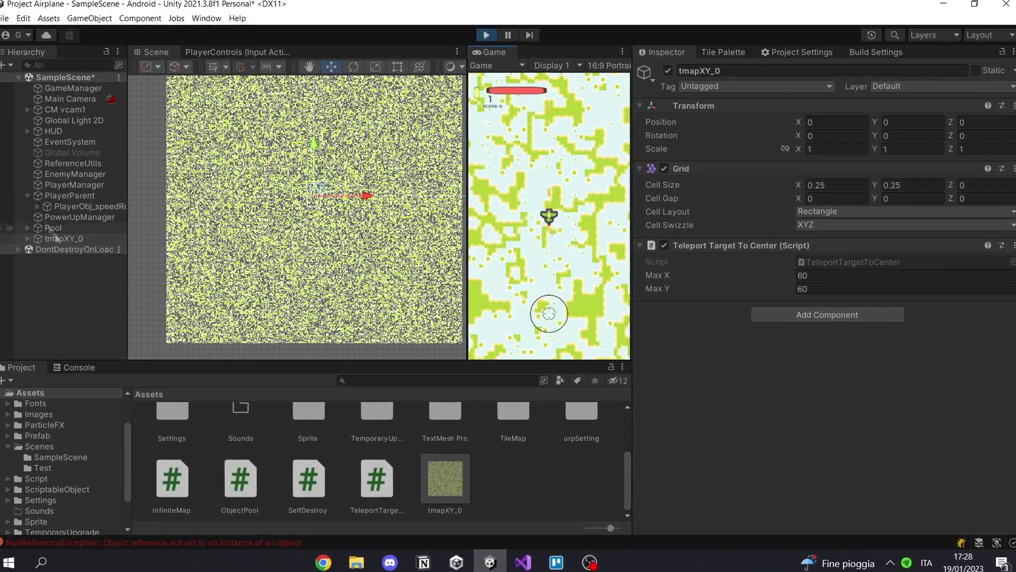
drag(549, 314, 555, 405)
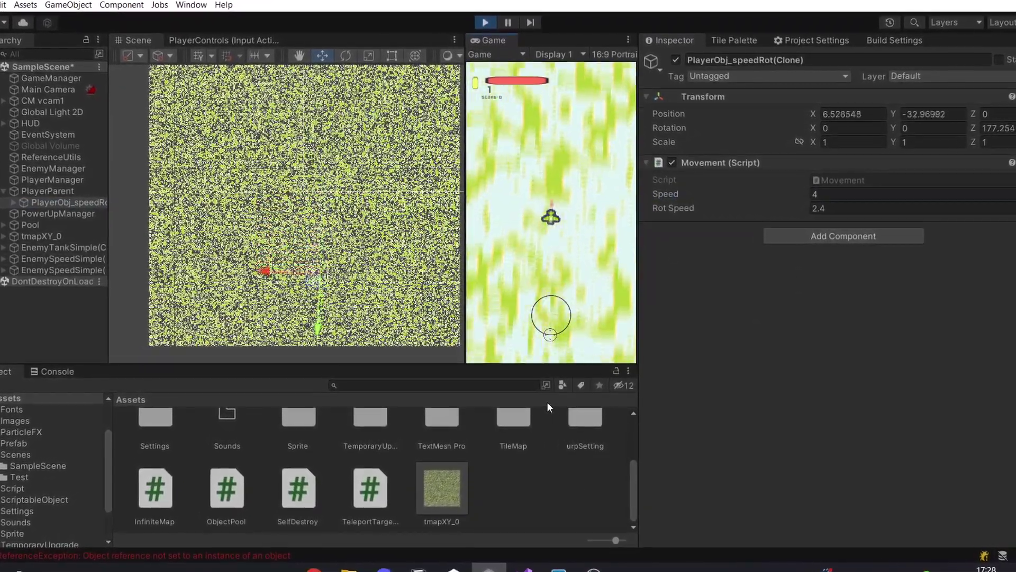
drag(554, 405, 546, 405)
mouse_move(553, 316)
mouse_down()
mouse_move(482, 168)
mouse_move(476, 175)
mouse_up()
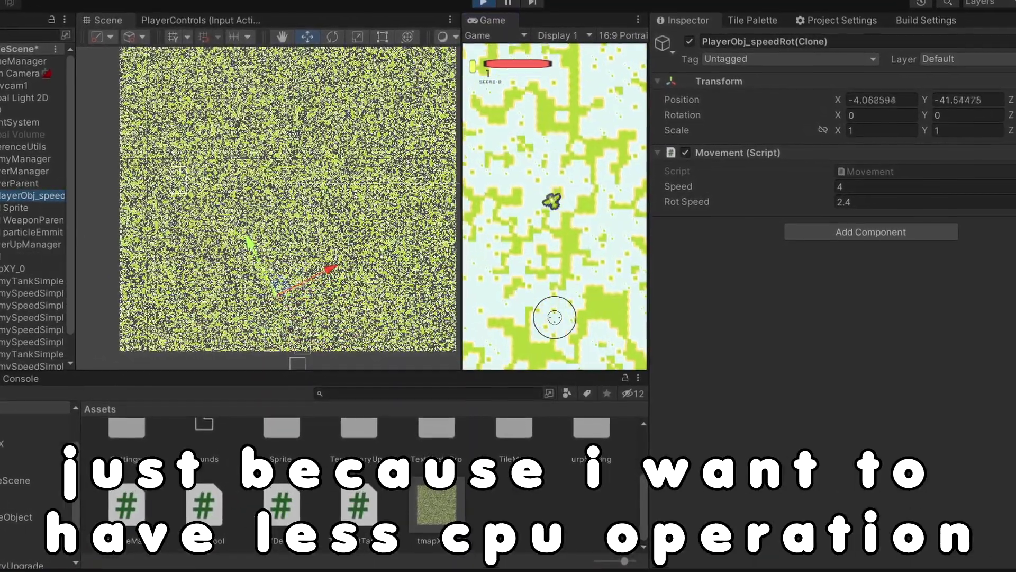
click(22, 184)
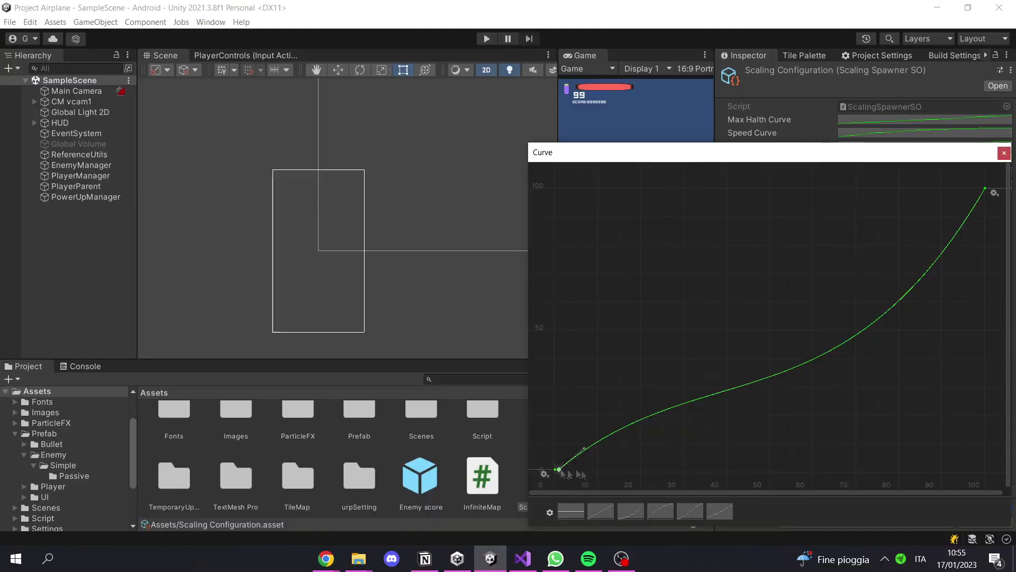
- Smooth the curve's top into an S-shaped rise, then run the game and steer downward
drag(629, 378, 640, 383)
scroll(748, 392, up, 3)
scroll(667, 469, down, 5)
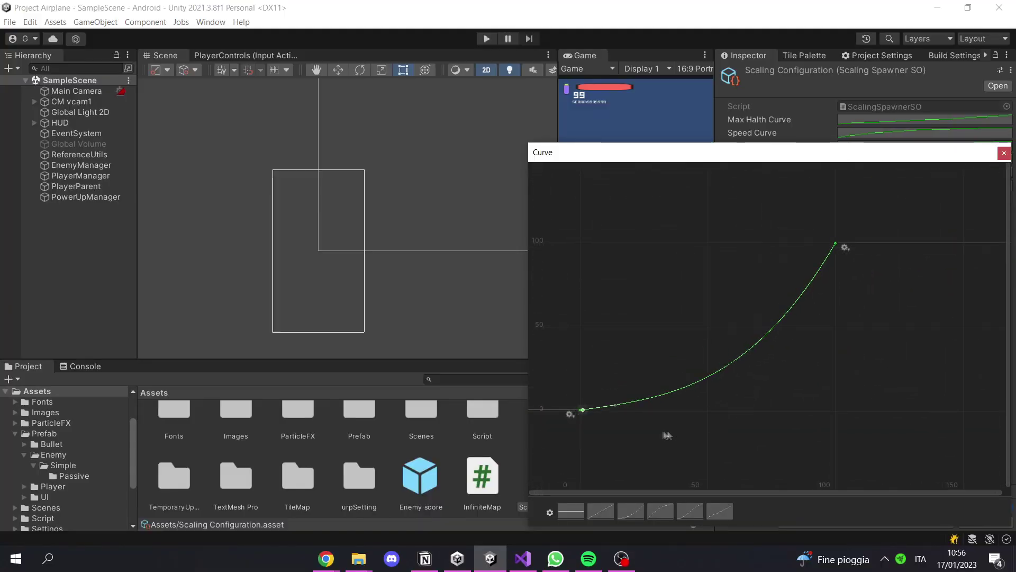
scroll(595, 433, up, 1)
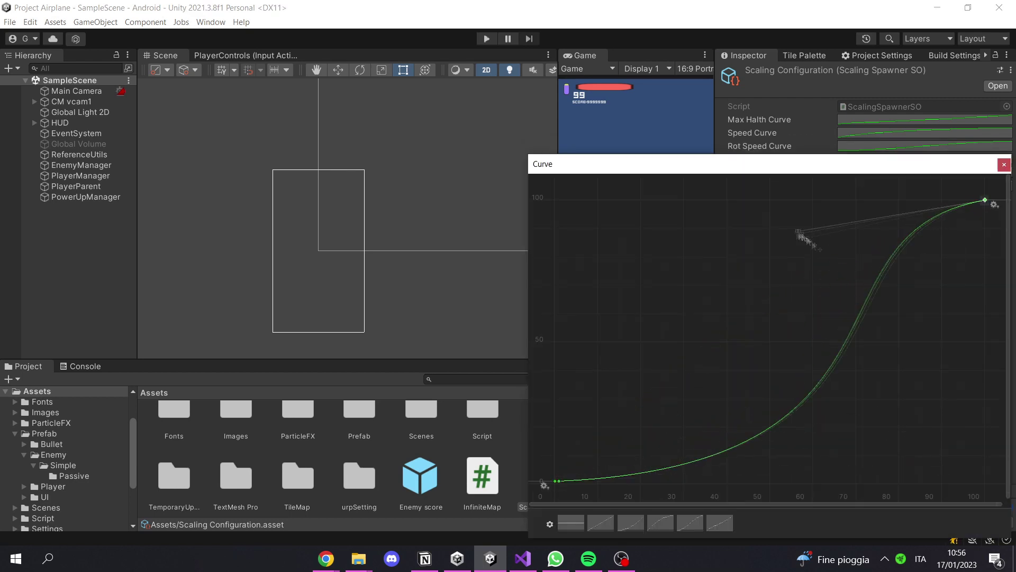
click(487, 39)
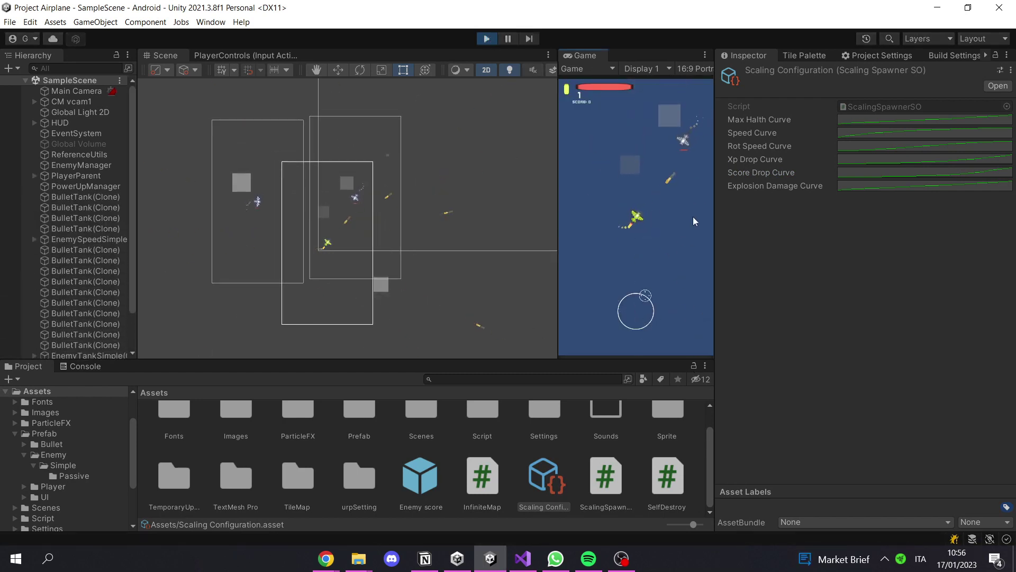
drag(693, 221, 628, 354)
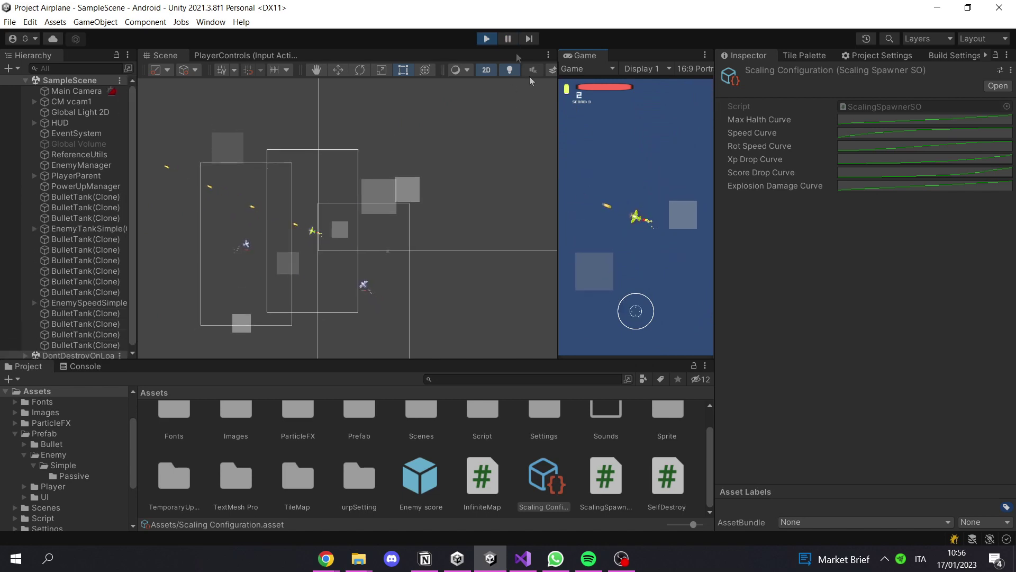
- Select a spawned EnemySpeedSimple clone in the Hierarchy
click(126, 293)
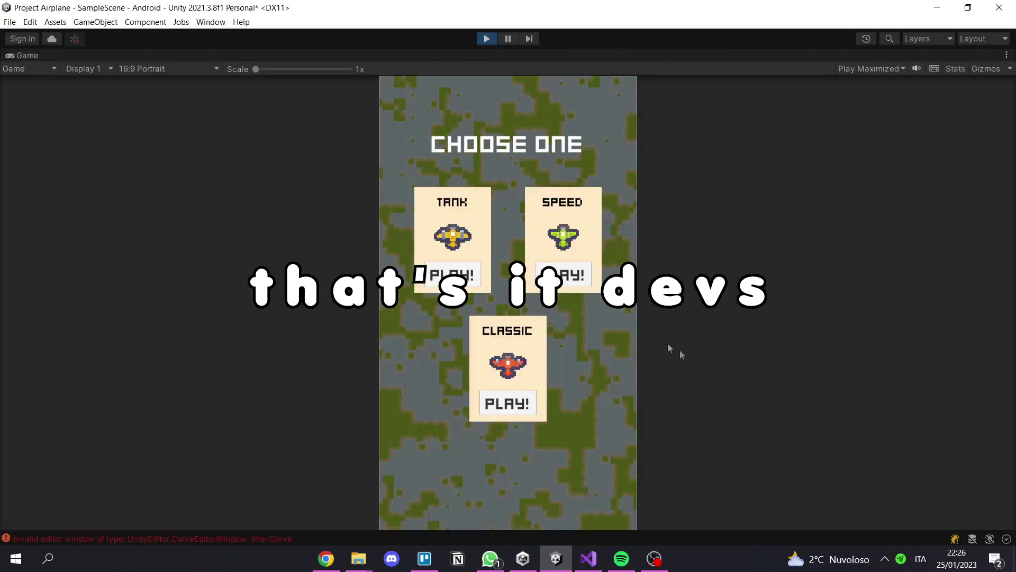
- Click Play! on the green SPEED plane card to start a run
click(580, 279)
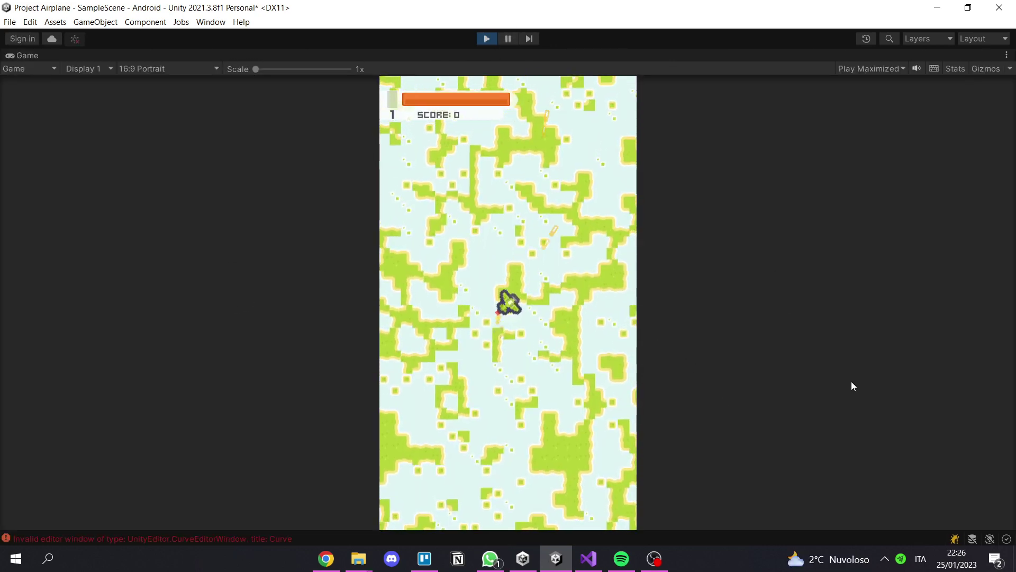